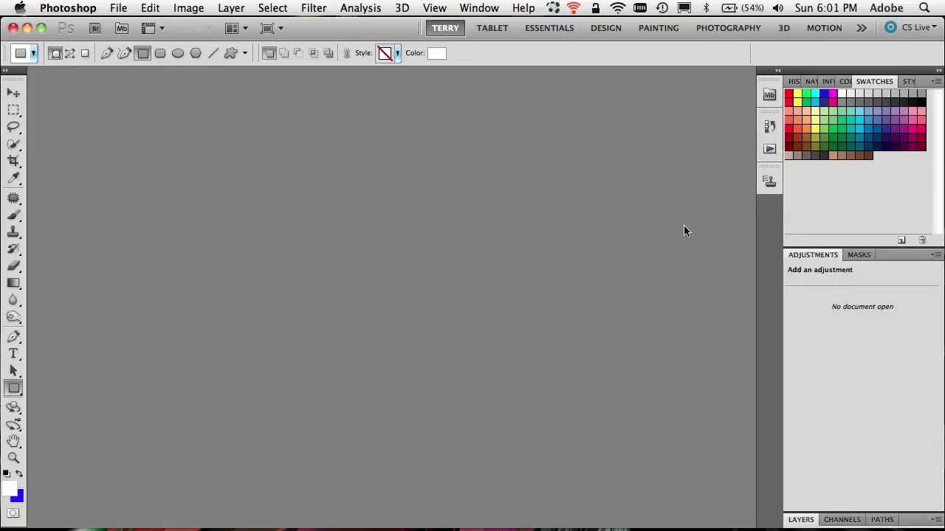
Search Mini Bridge for beach.psd and open it
click(769, 96)
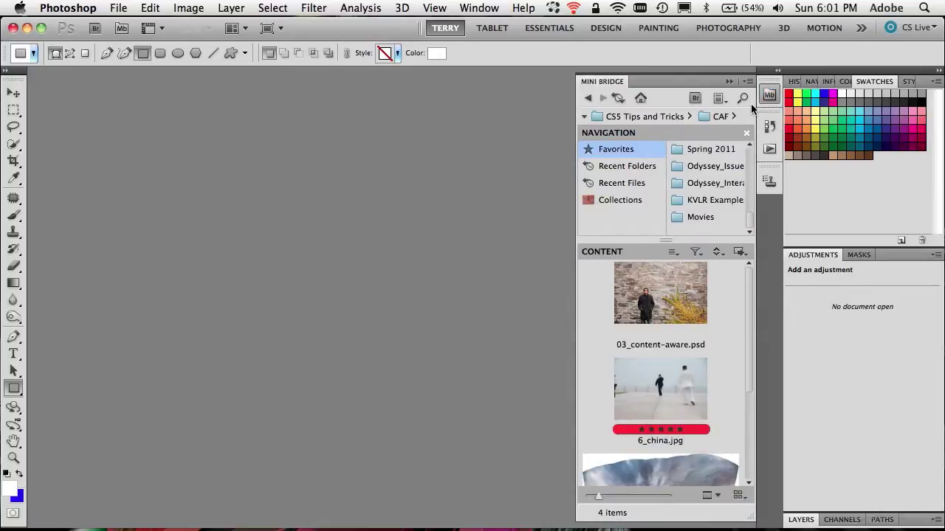
click(742, 97)
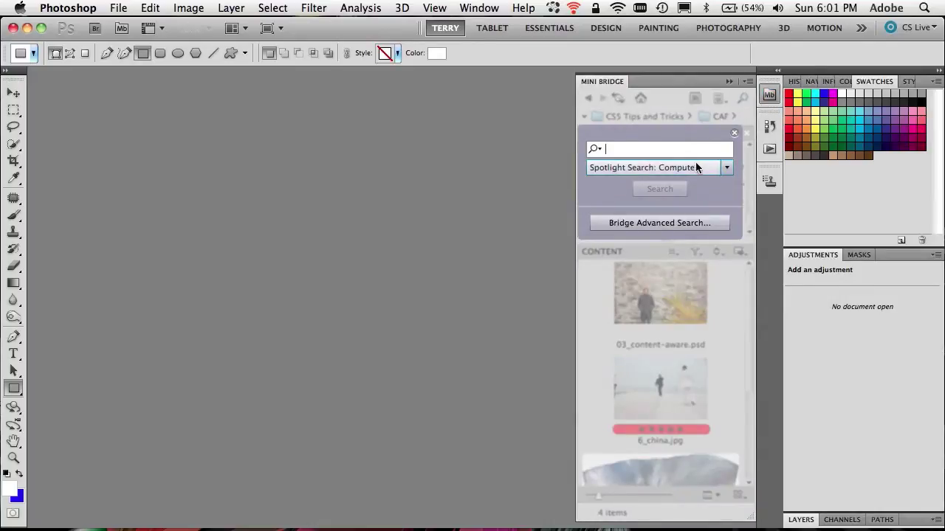
text(beach.)
text(psd)
key(BackSpace)
text(d)
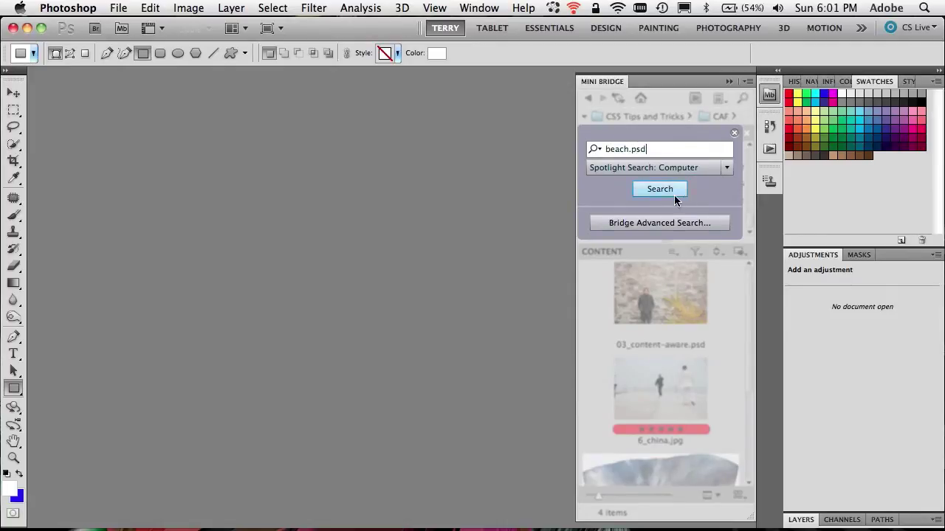
click(668, 190)
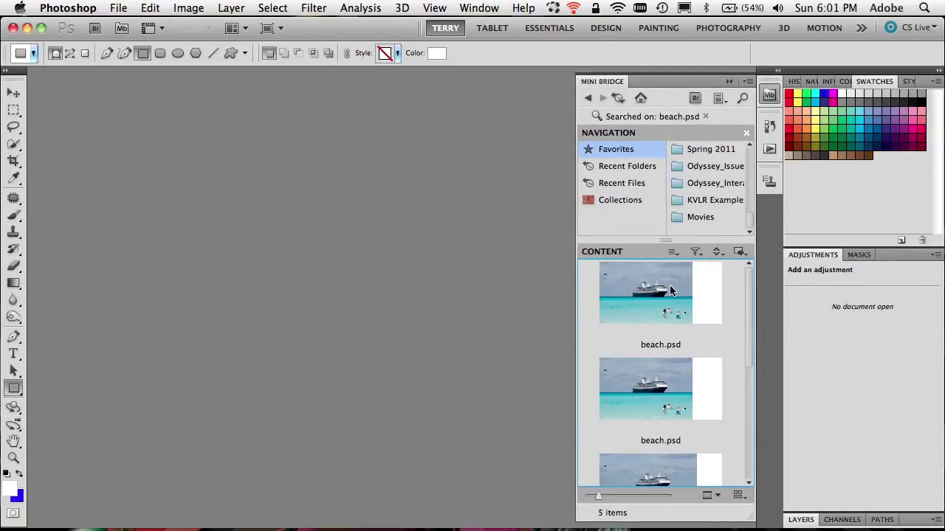
double_click(670, 290)
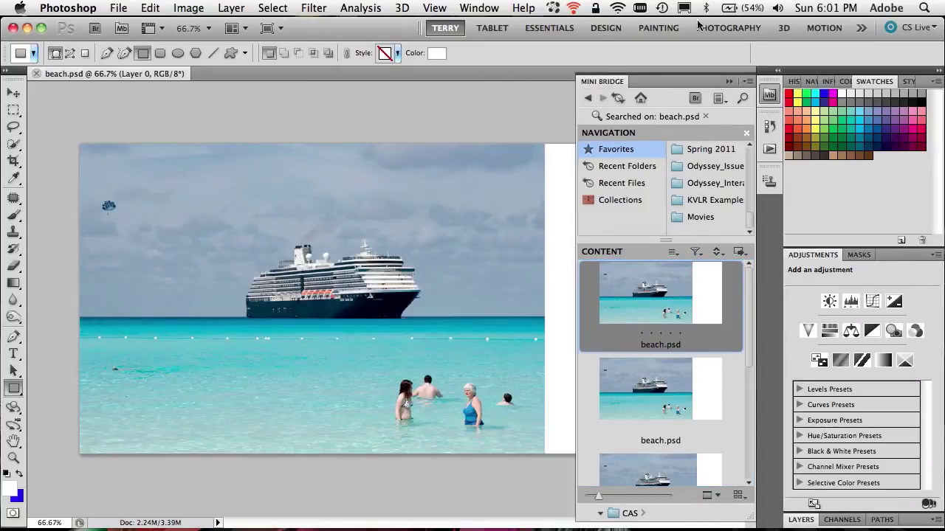
Collapse Mini Bridge, show the Layers panel and toggle Layer 0's visibility to reveal the white background
click(730, 81)
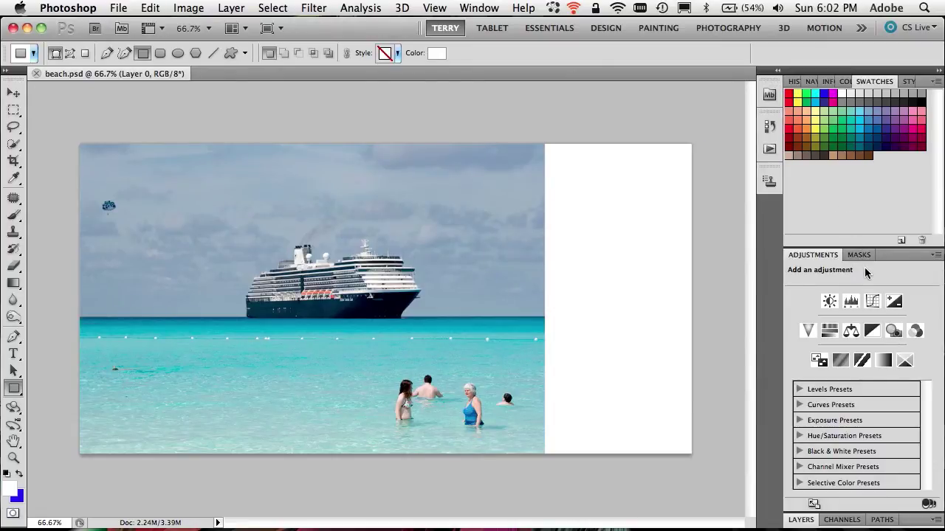
click(803, 520)
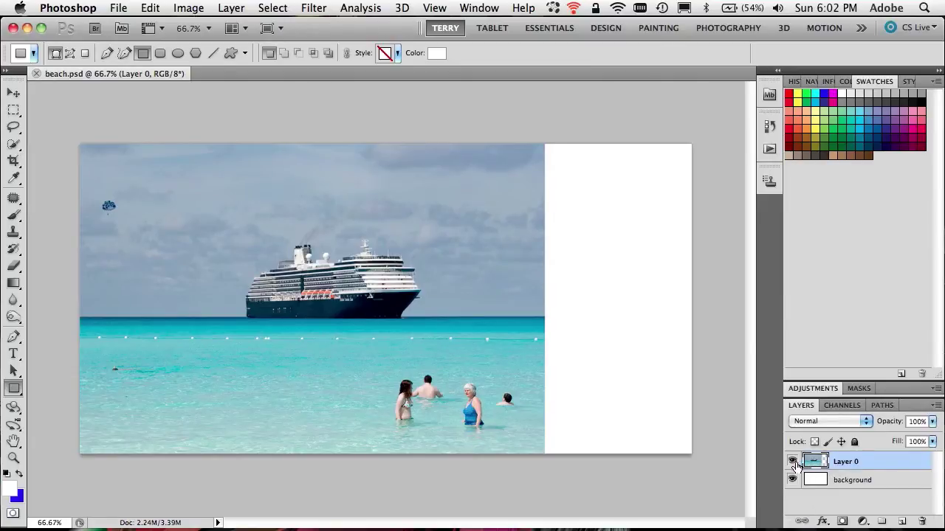
click(792, 462)
click(793, 463)
click(793, 463)
click(792, 464)
key(ctrl+t)
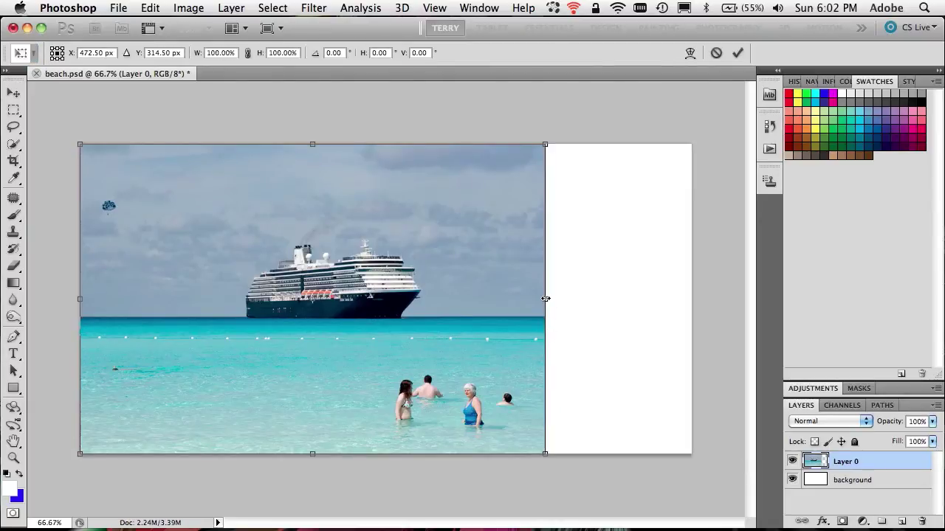
drag(545, 299, 691, 301)
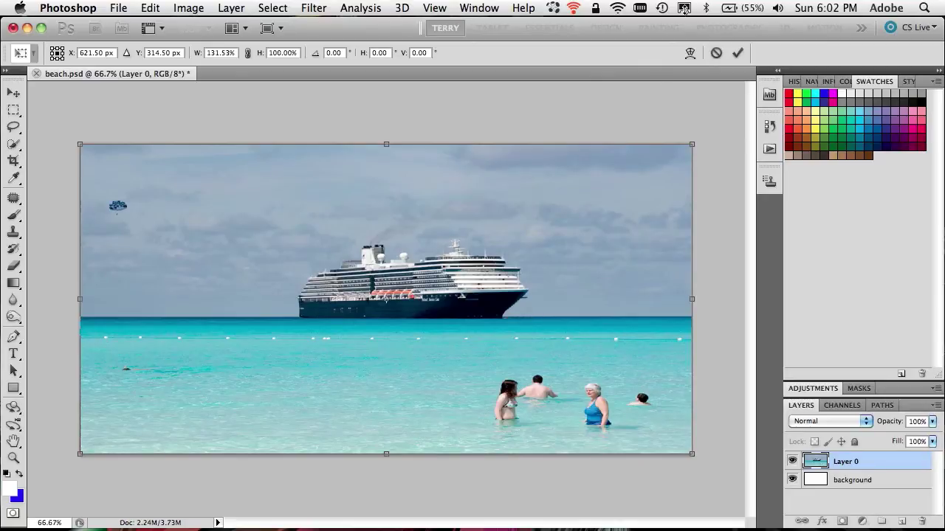
click(716, 54)
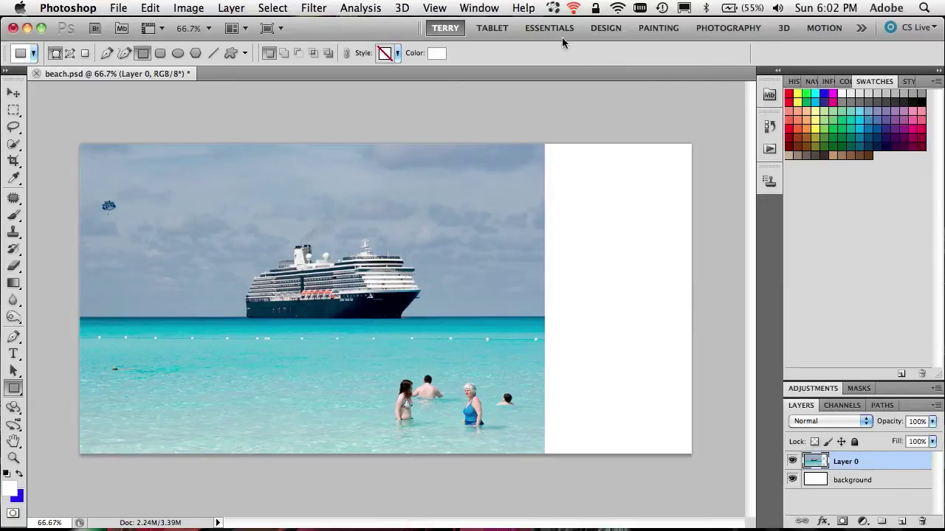
Content-Aware Scale Layer 0, dragging its right edge out to the canvas edge, and commit
click(154, 11)
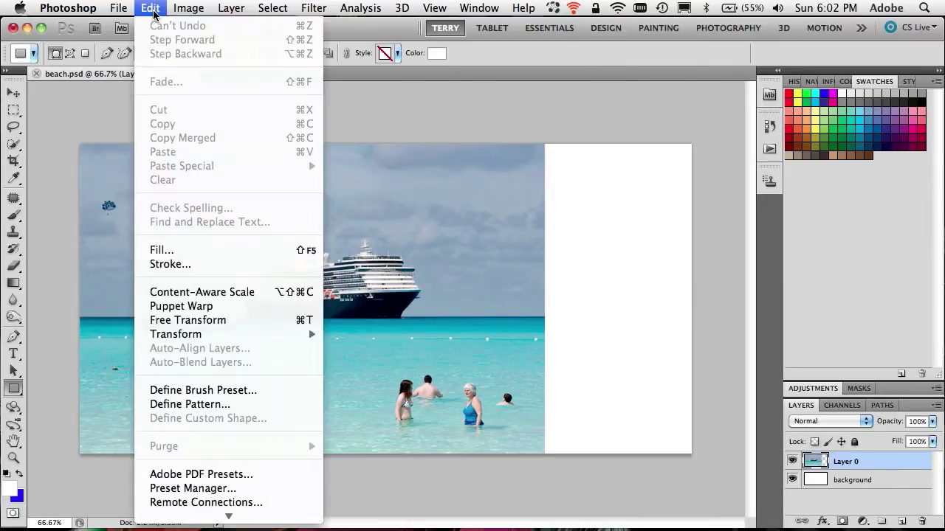
click(245, 294)
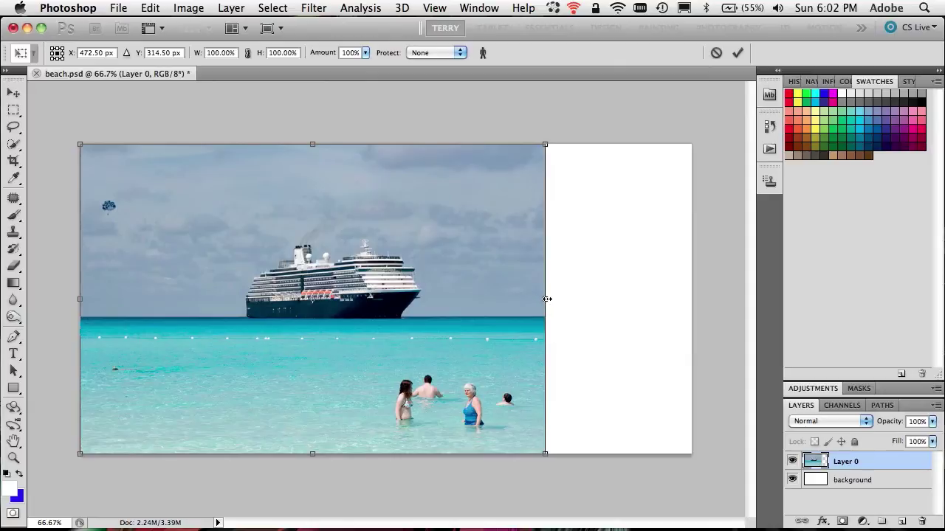
drag(557, 299, 694, 303)
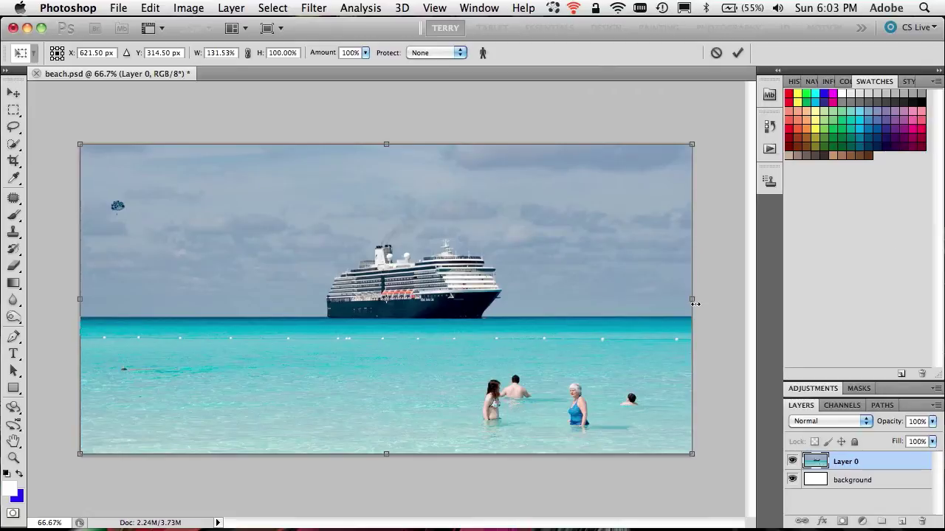
mouse_move(696, 303)
mouse_down()
mouse_move(398, 324)
mouse_move(303, 314)
mouse_up()
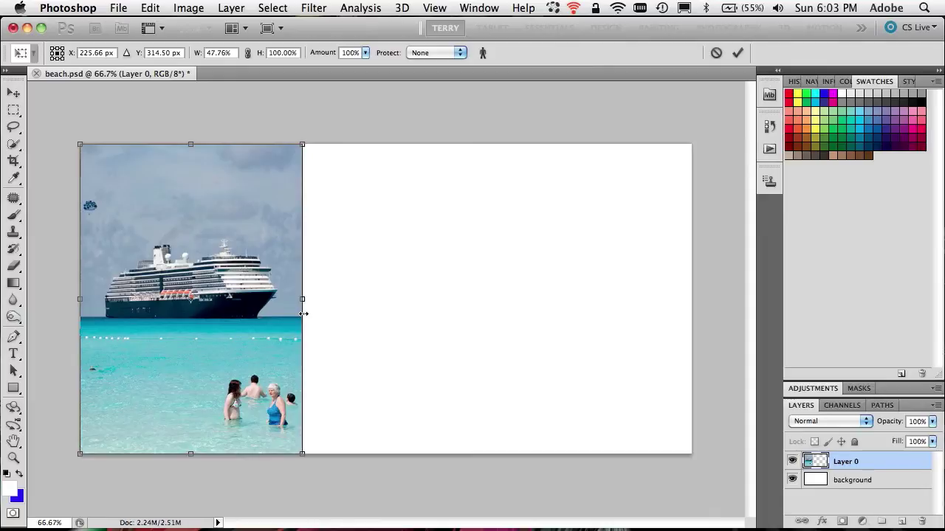
drag(303, 313, 690, 311)
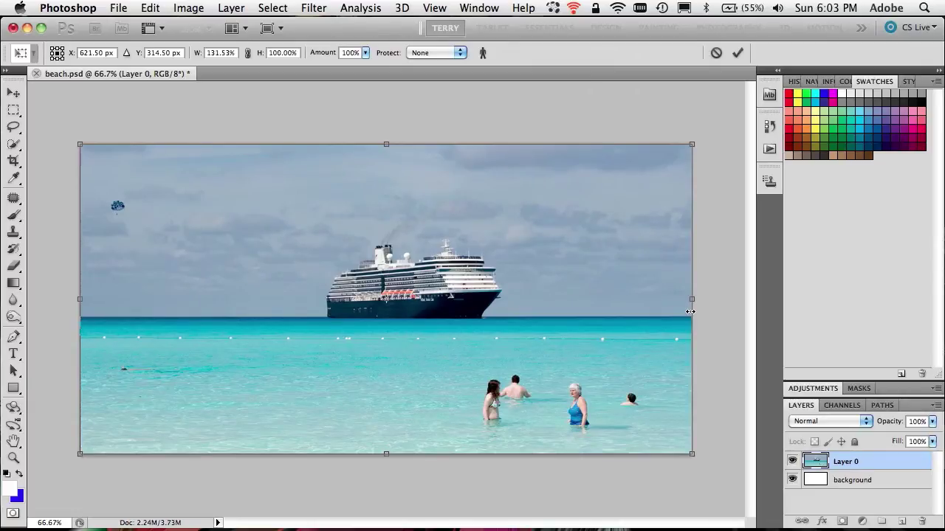
key(Return)
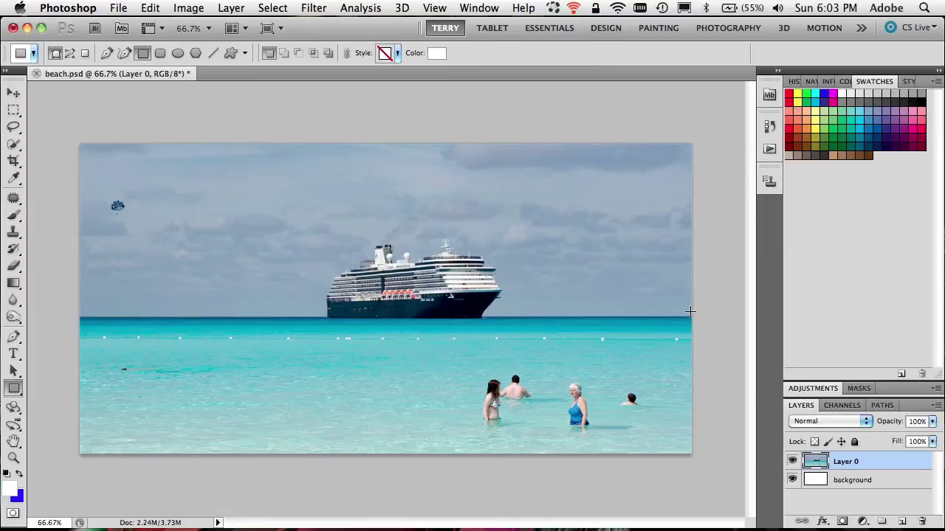
Close beach.psd without saving and open 03_content-aware.psd from the CAF folder via Mini Bridge
key(super+w)
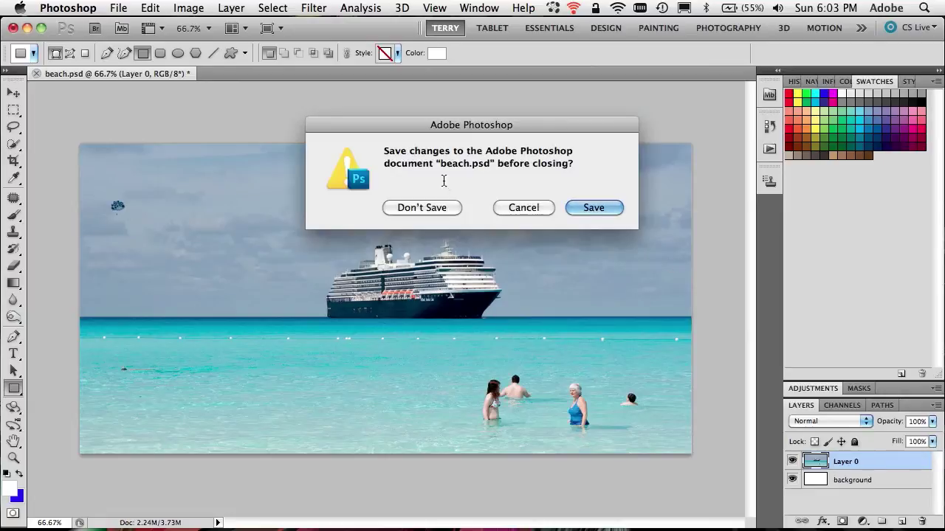
click(437, 207)
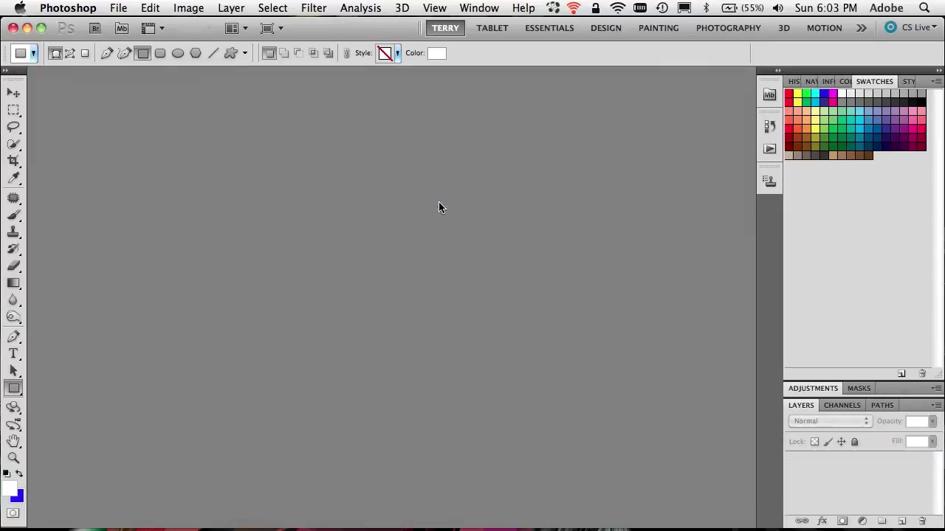
click(769, 95)
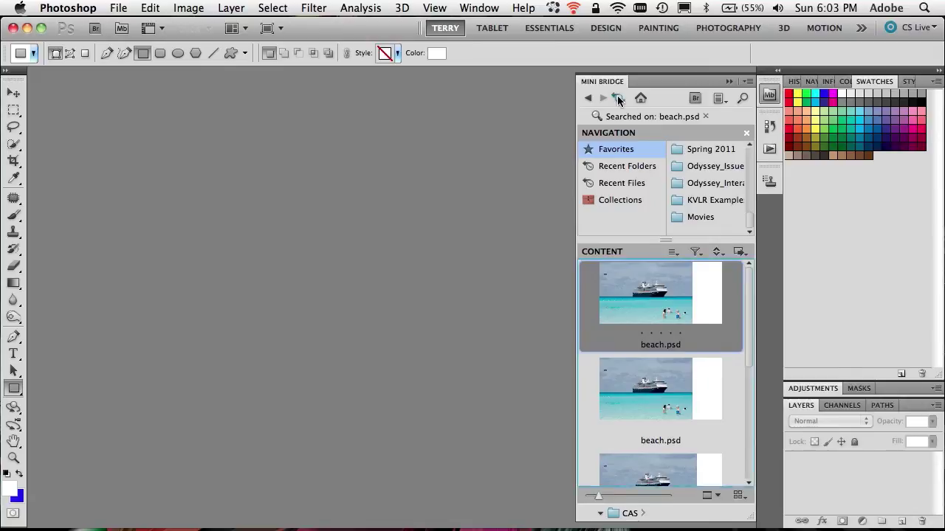
click(617, 98)
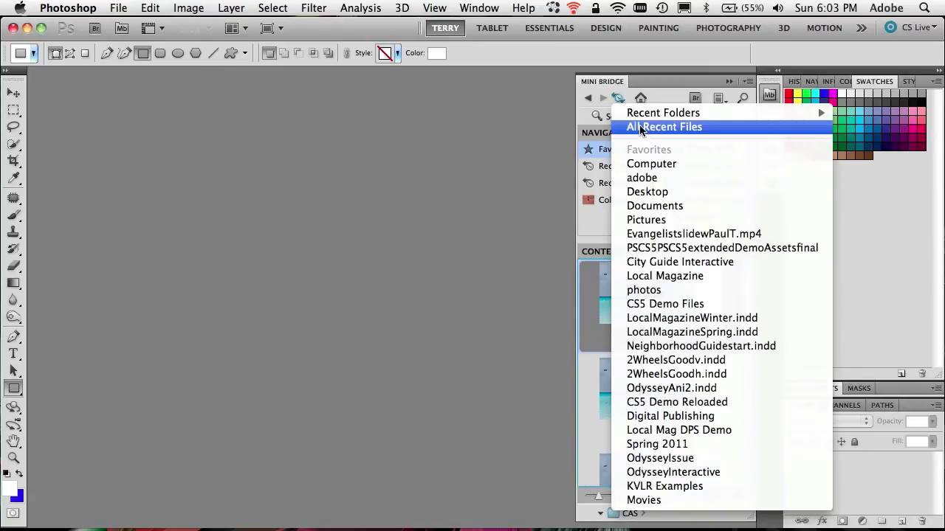
mouse_move(663, 113)
click(541, 186)
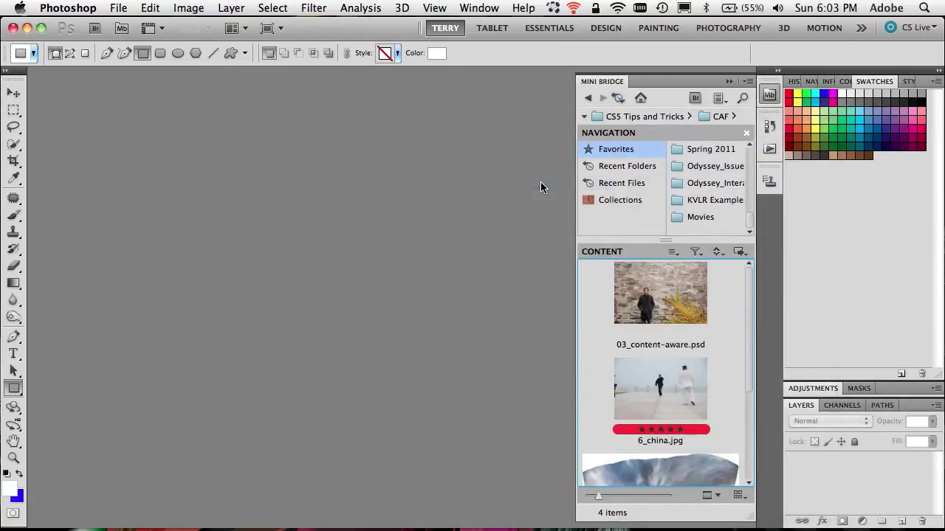
double_click(660, 289)
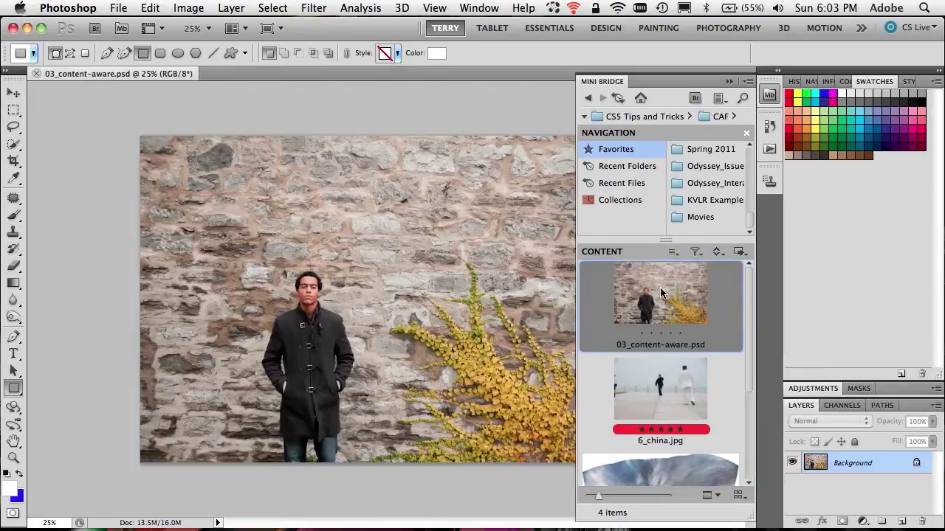
click(729, 82)
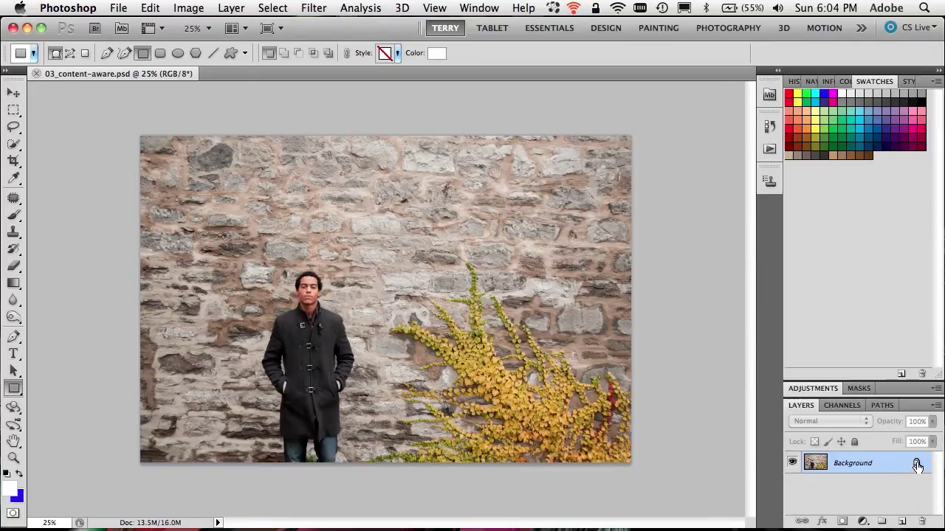
Unlock the Background as Layer 0 and trial Content-Aware Scale narrower, then back to full width
drag(916, 465, 921, 519)
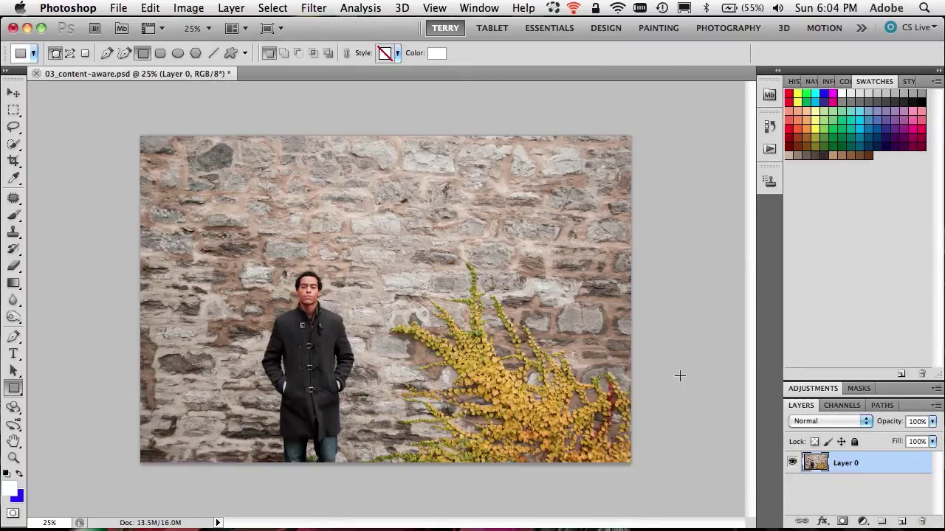
click(150, 9)
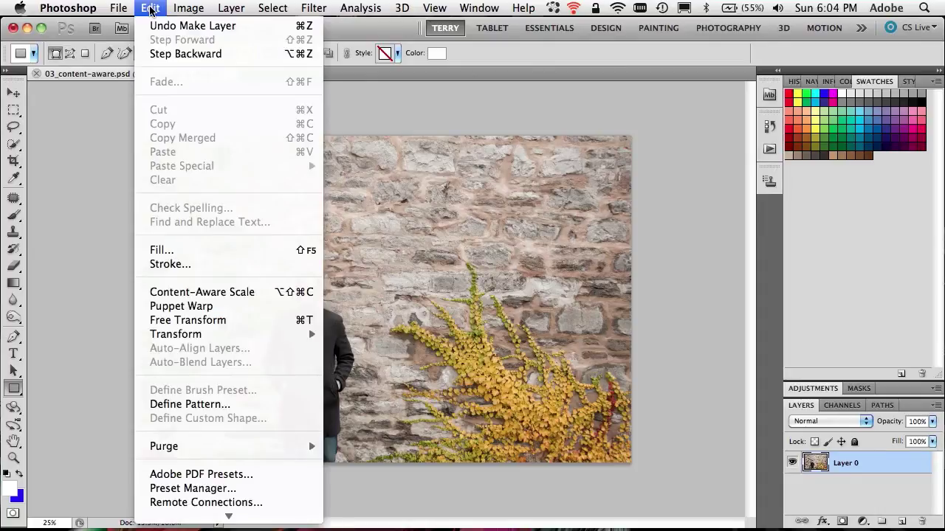
click(201, 292)
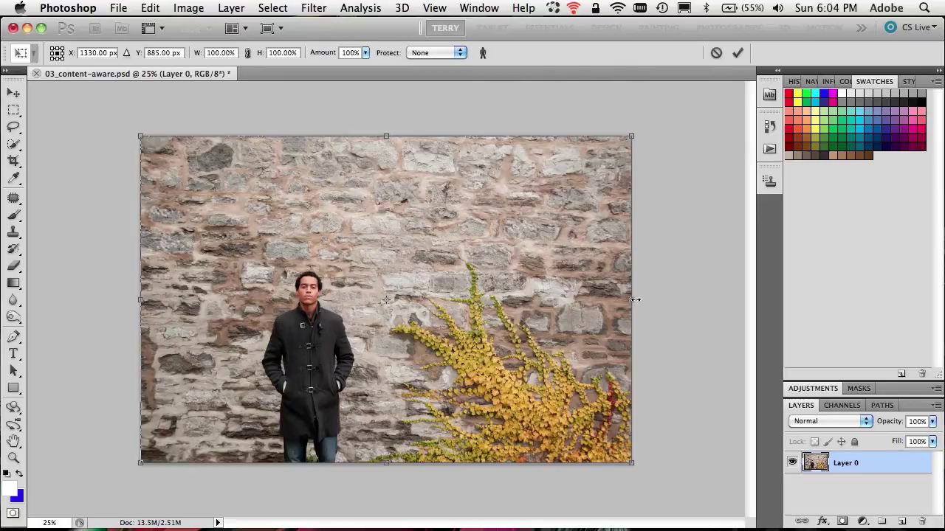
drag(635, 299, 430, 307)
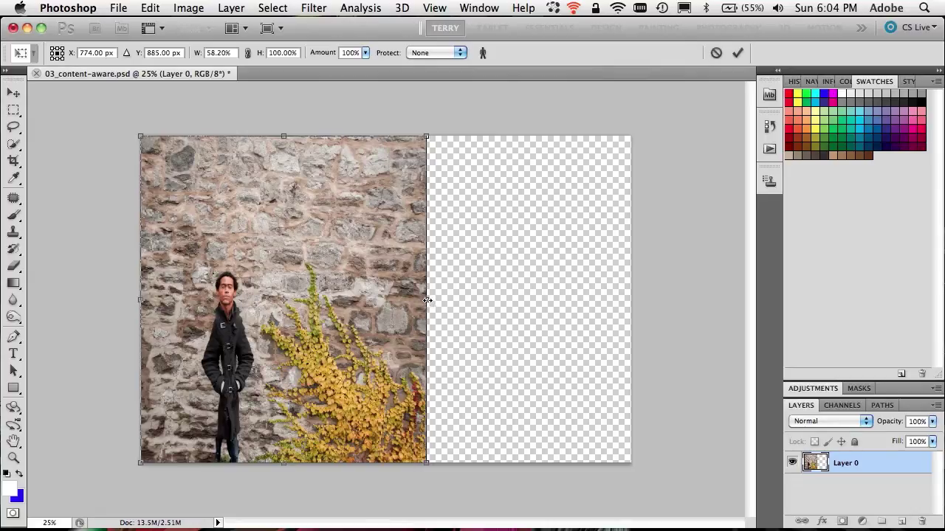
drag(426, 300, 629, 317)
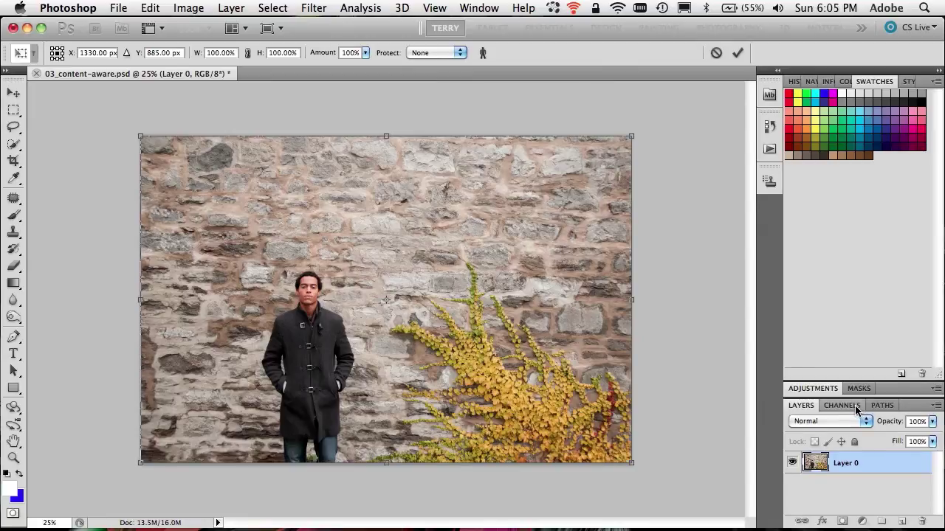
click(841, 405)
scroll(852, 484, down, 1)
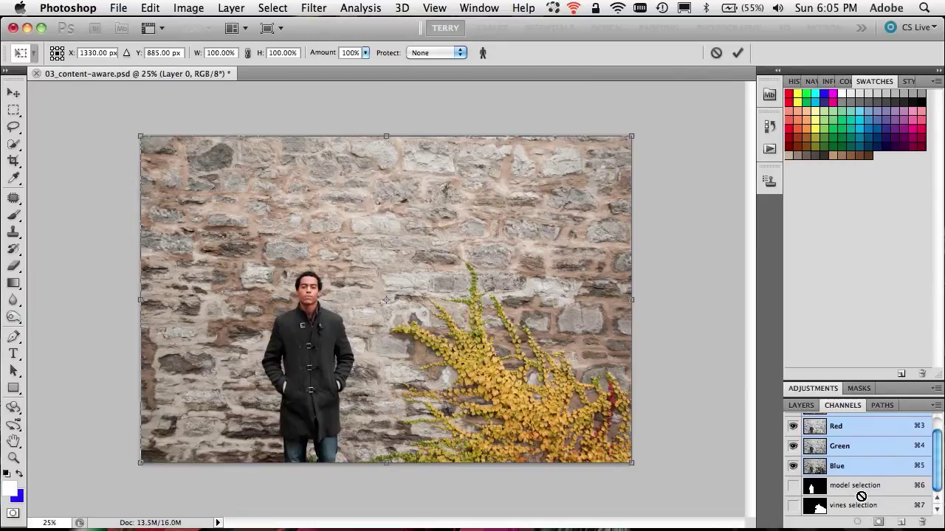
click(810, 408)
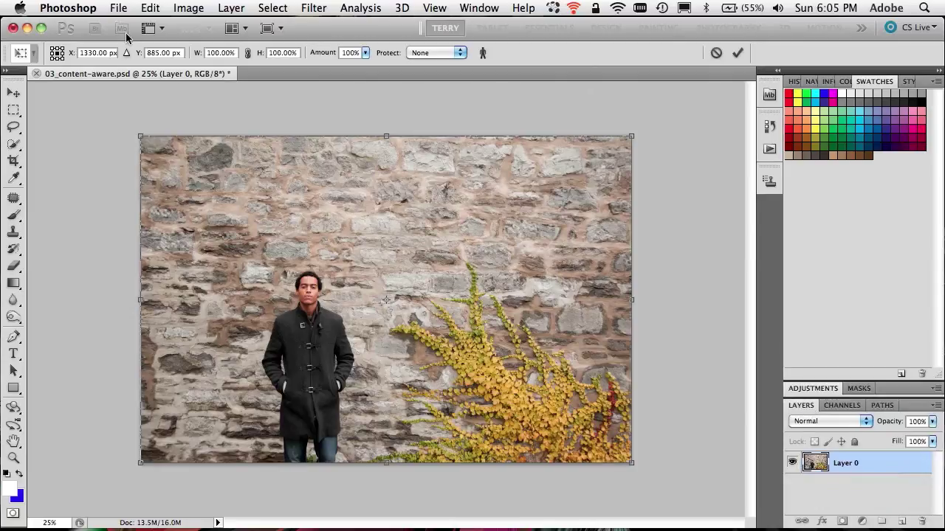
Cancel the pending content-aware scale transformation
click(152, 7)
click(153, 7)
click(716, 52)
Content-Aware Scale the photo to about 74% width, protecting the model selection, and commit
click(150, 8)
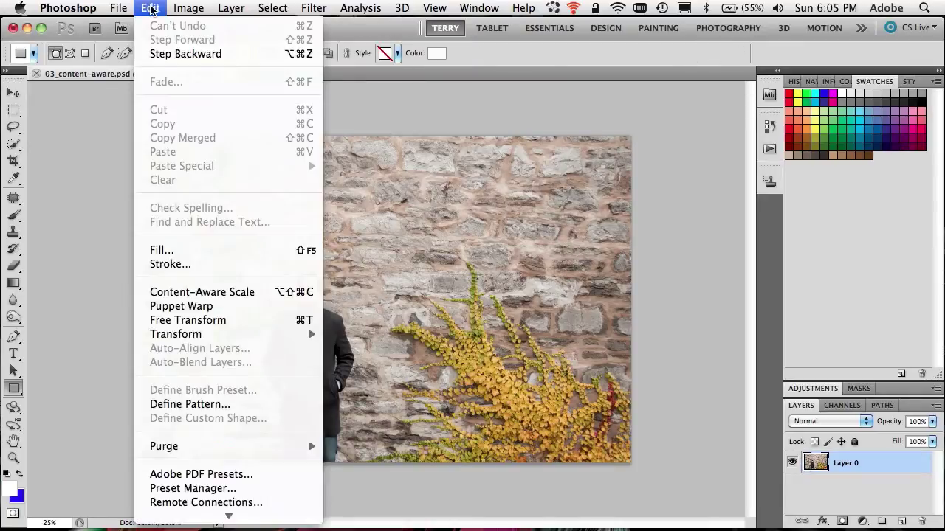
click(221, 294)
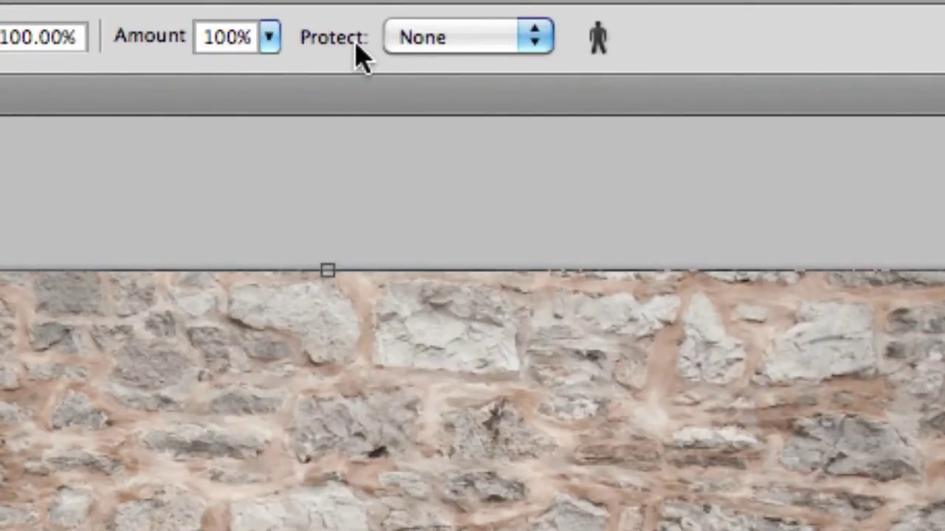
click(435, 58)
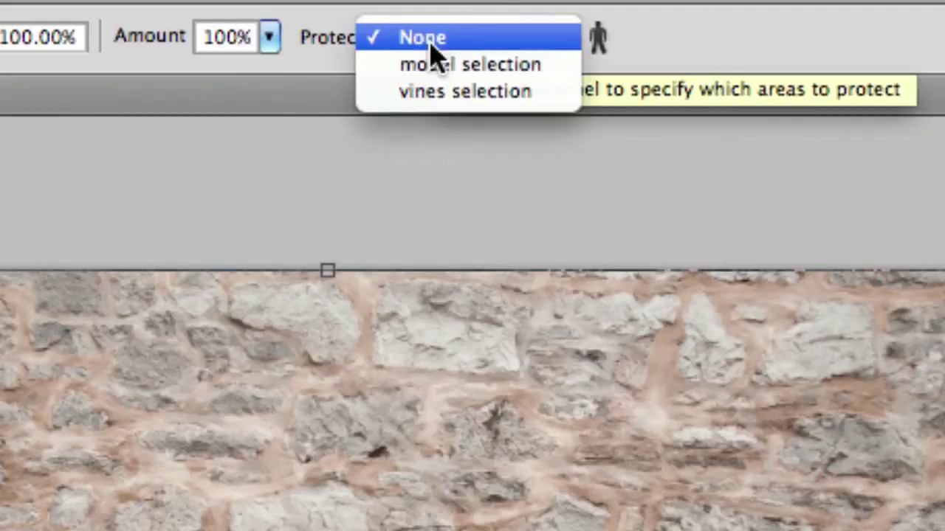
click(487, 74)
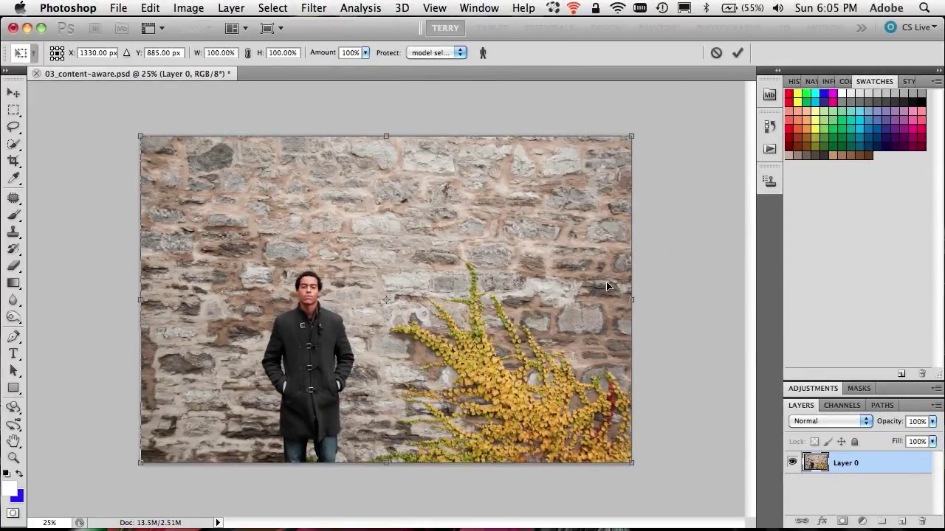
drag(631, 300, 511, 290)
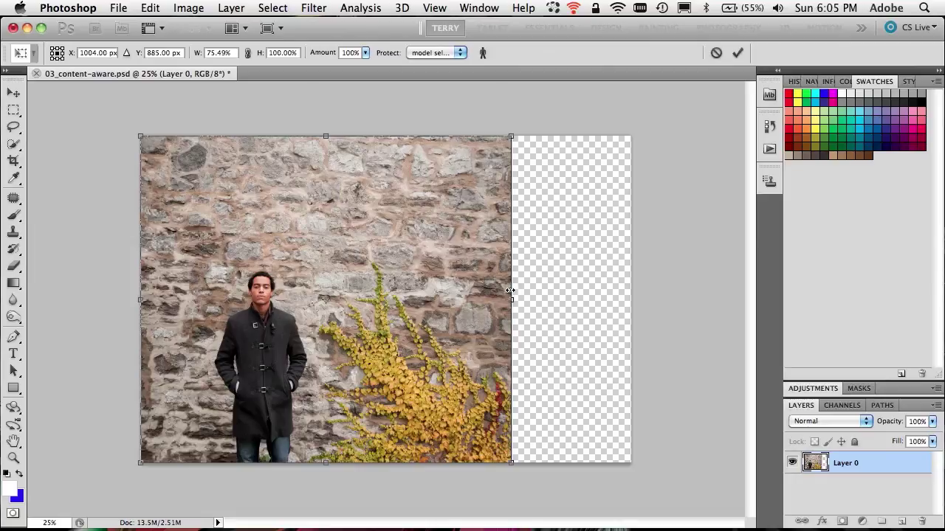
drag(511, 291, 504, 292)
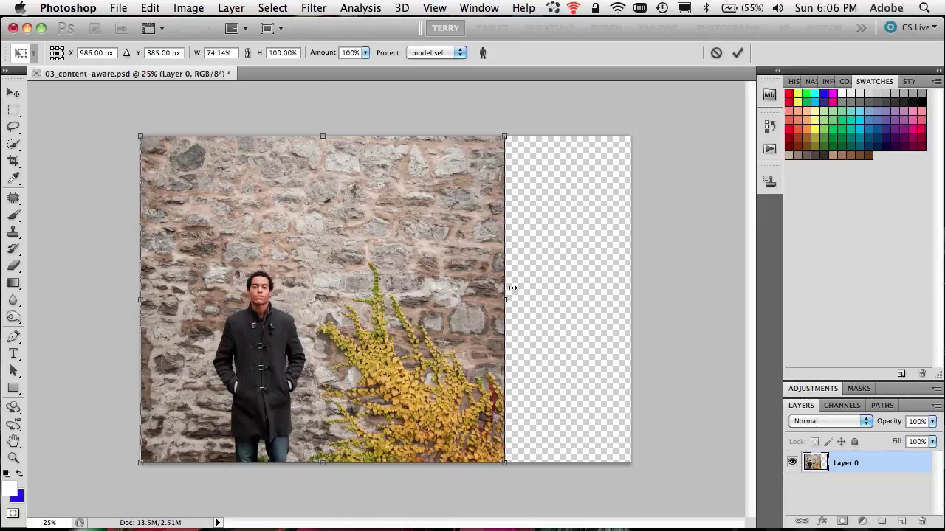
click(738, 52)
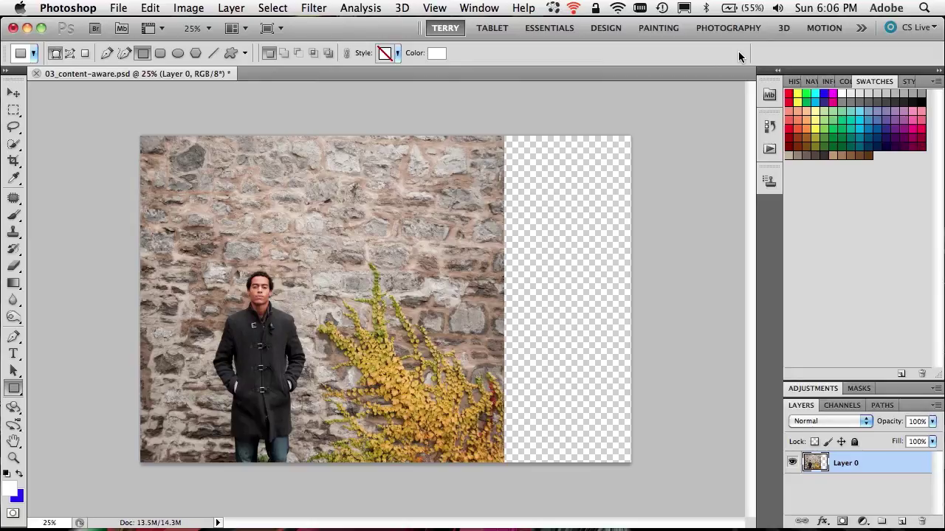
Lasso a loose selection around the man, test-deleting him and undoing the deletion
click(13, 129)
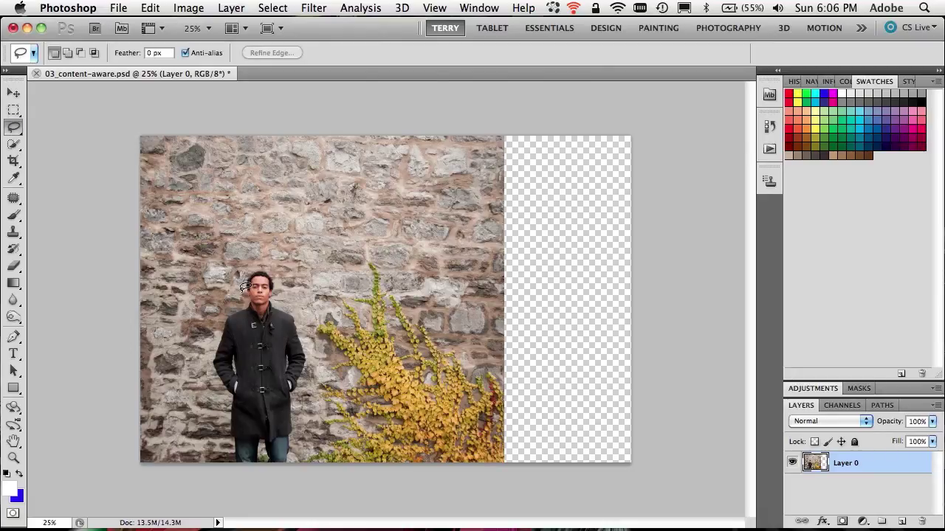
mouse_move(243, 300)
mouse_down()
mouse_move(225, 309)
mouse_move(214, 336)
mouse_move(231, 404)
mouse_move(228, 453)
mouse_move(232, 445)
mouse_move(256, 473)
mouse_move(296, 477)
mouse_move(315, 347)
mouse_move(292, 277)
mouse_move(273, 261)
mouse_move(246, 264)
mouse_up()
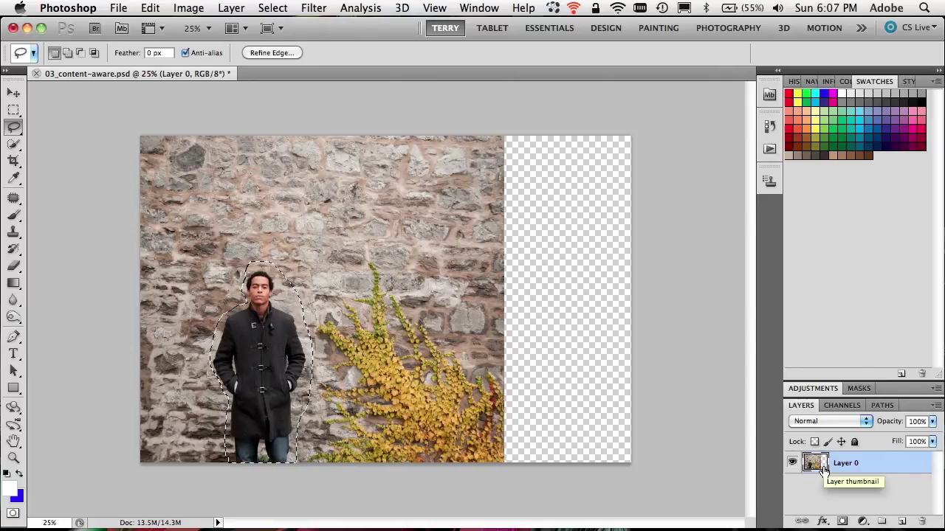
key(Delete)
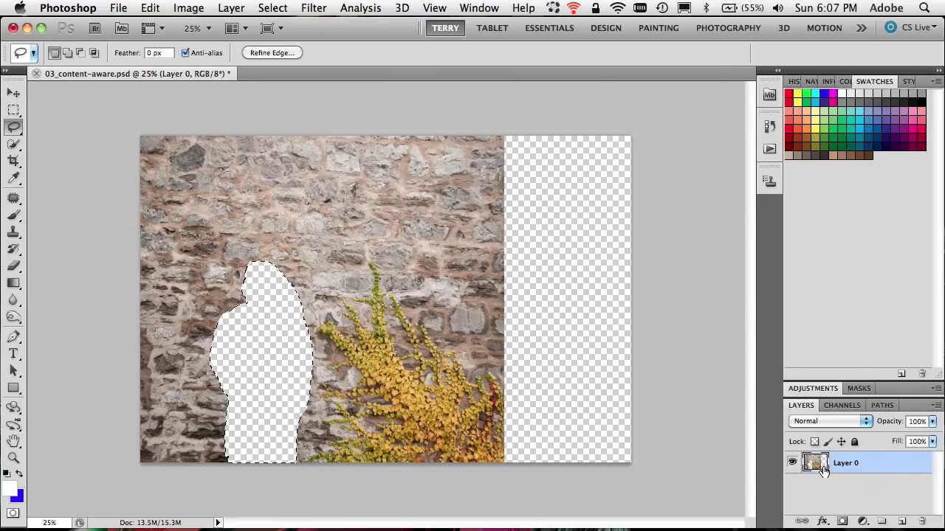
key(ctrl+z)
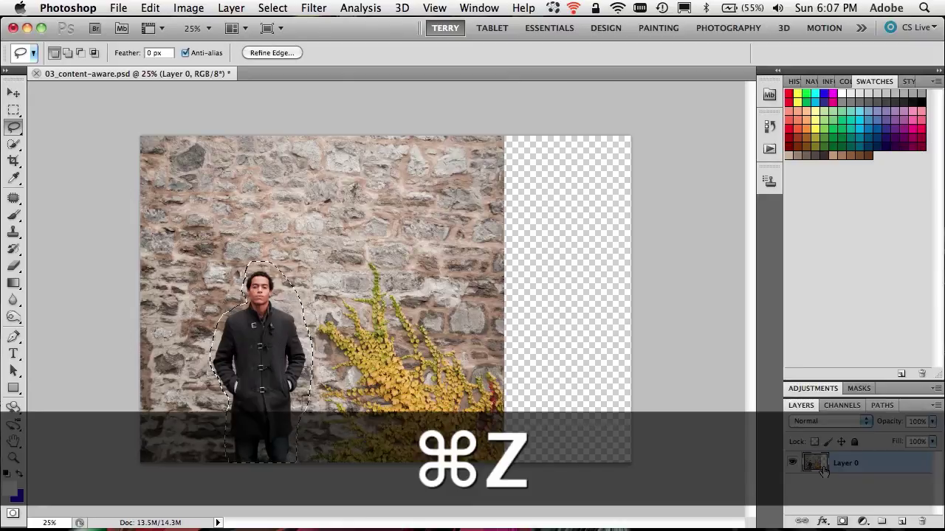
key(shift)
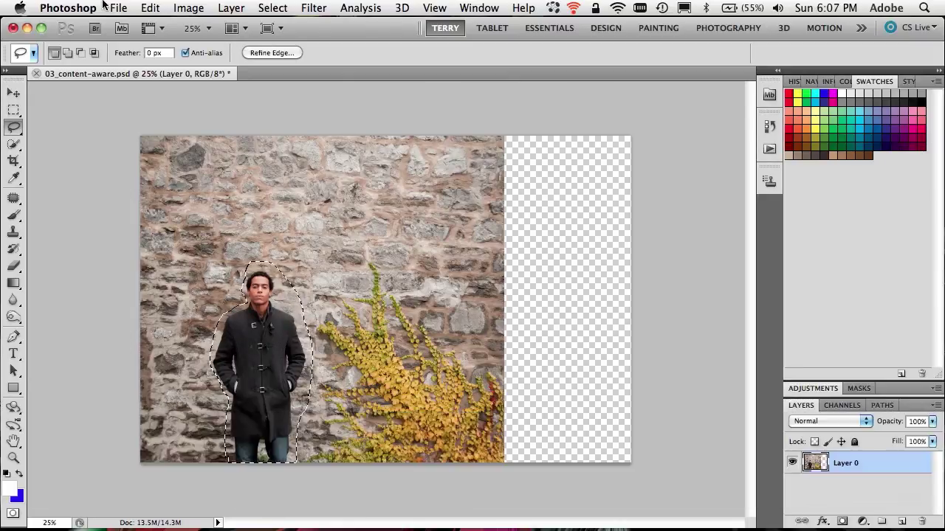
Fill the man's selection using Content-Aware, removing him from the wall
click(151, 8)
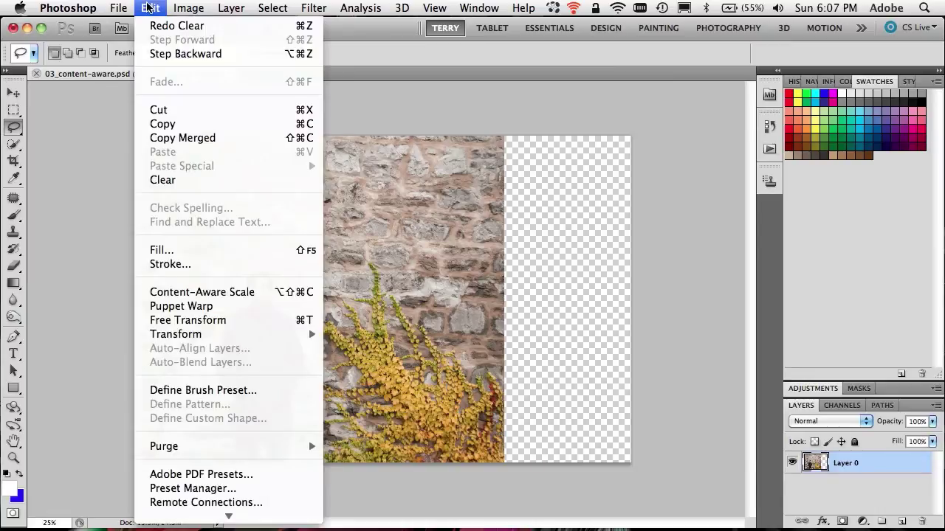
click(239, 254)
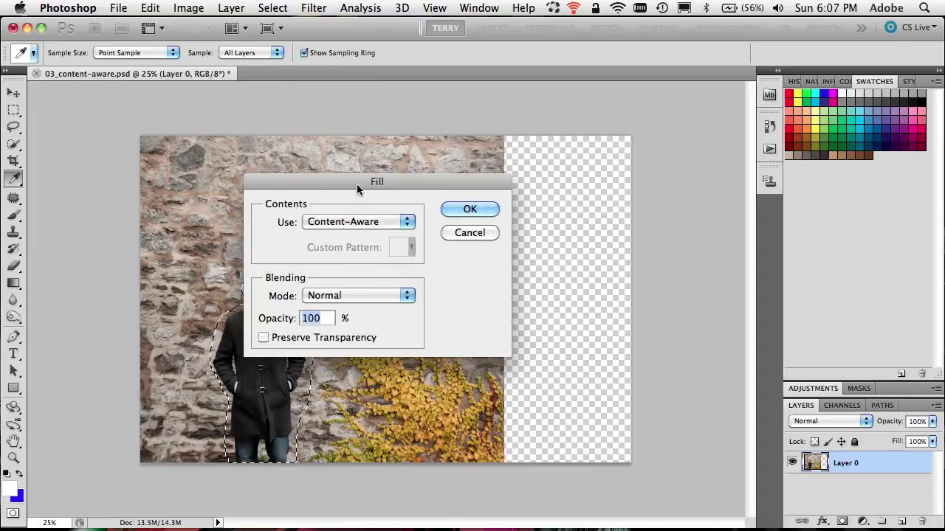
drag(357, 184, 439, 191)
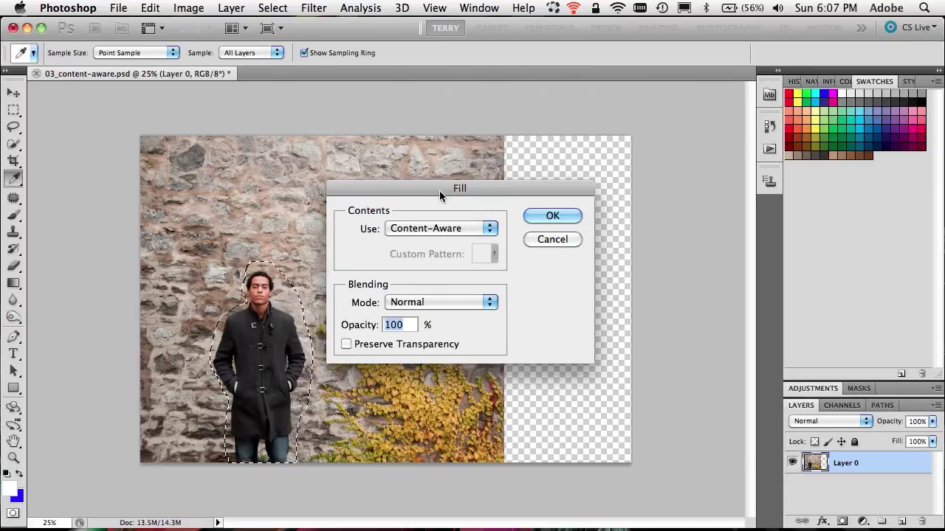
key(Return)
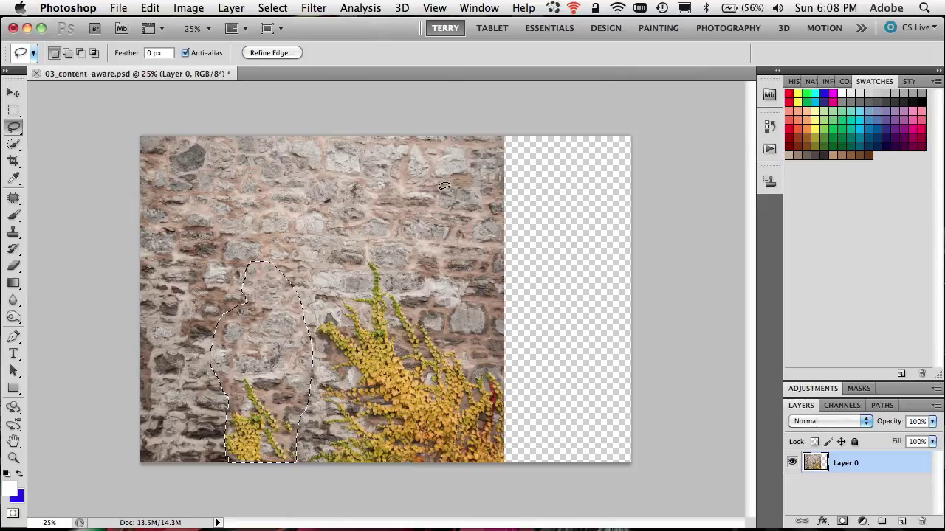
Undo the fill, deselect, and lasso the yellow vines for masking
key(ctrl+z)
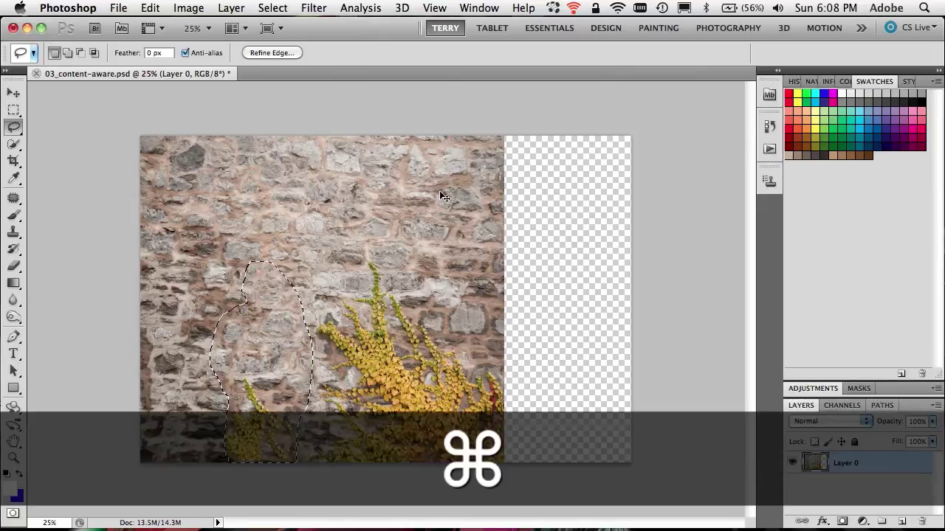
click(433, 231)
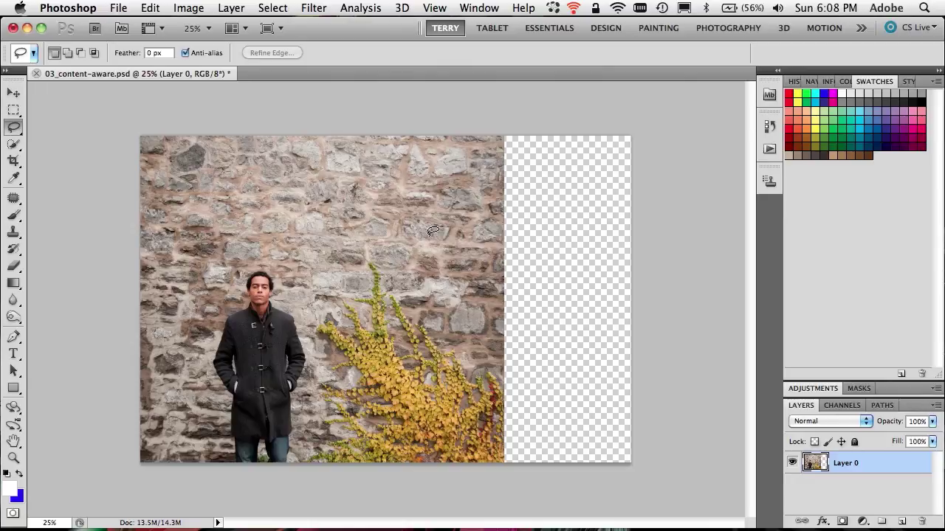
mouse_move(356, 292)
mouse_down()
mouse_move(401, 274)
mouse_move(516, 429)
mouse_move(502, 480)
mouse_move(408, 493)
mouse_move(321, 480)
mouse_move(308, 447)
mouse_move(325, 413)
mouse_move(322, 375)
mouse_move(340, 366)
mouse_move(310, 330)
mouse_move(313, 313)
mouse_move(357, 289)
mouse_up()
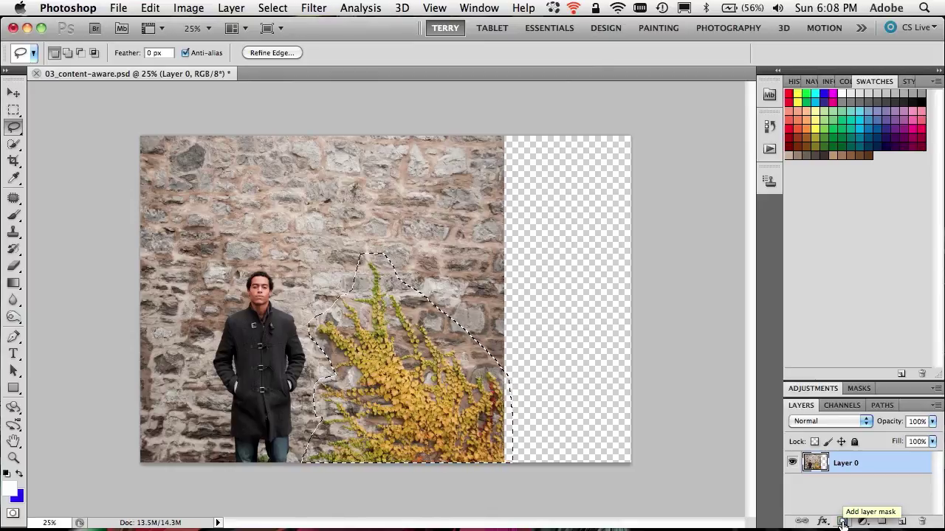
key(alt)
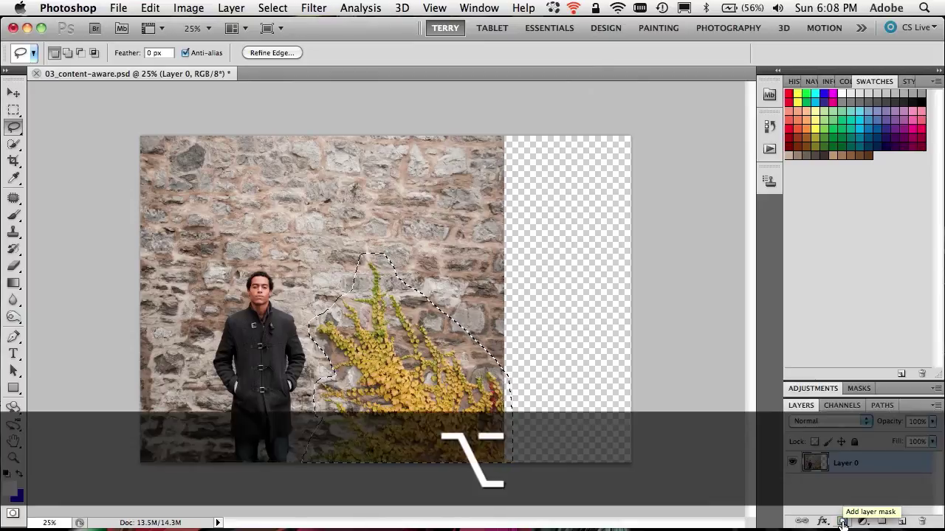
Mask out the selected ivy, then lasso the man on the layer's photo pixels
alt+click(842, 522)
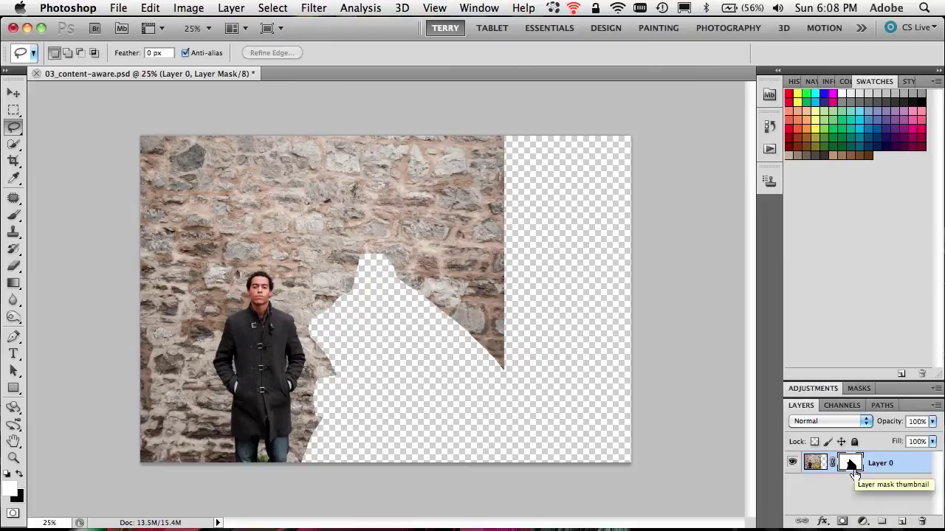
click(813, 464)
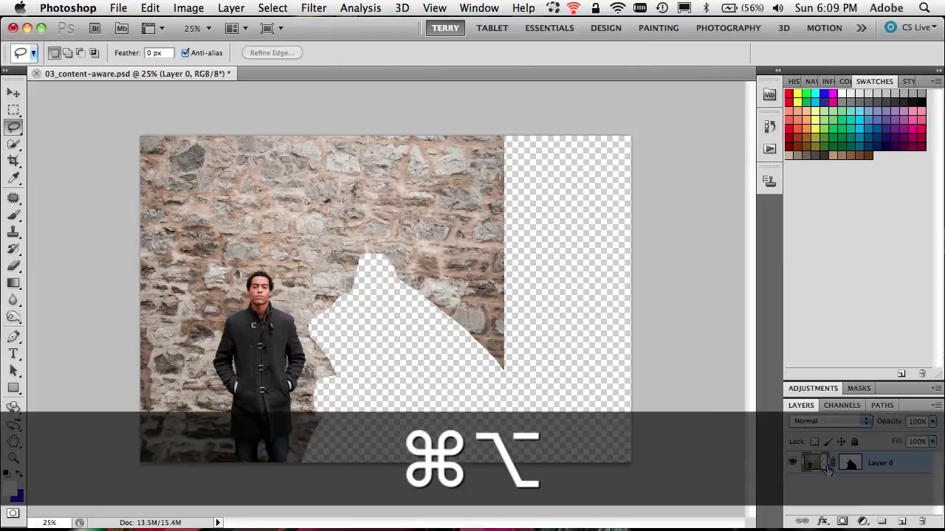
key(super+alt+equal)
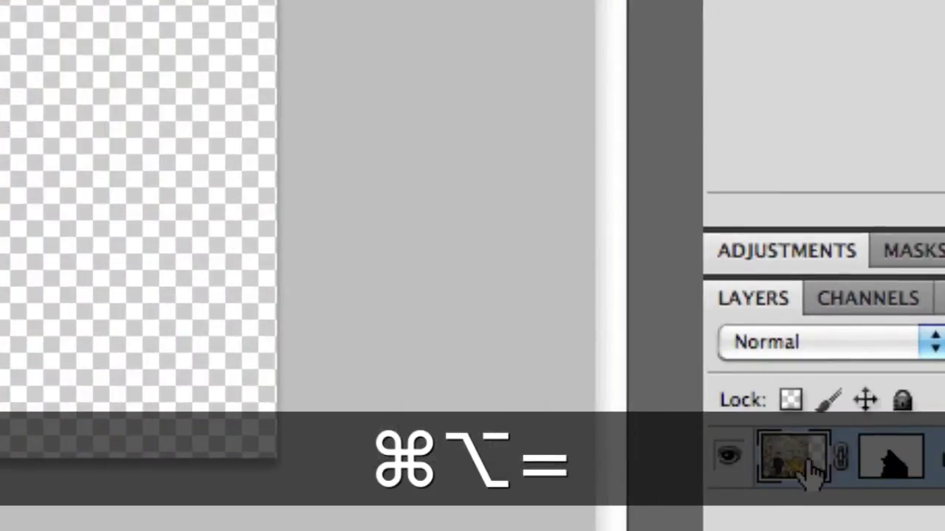
key(super+alt+minus)
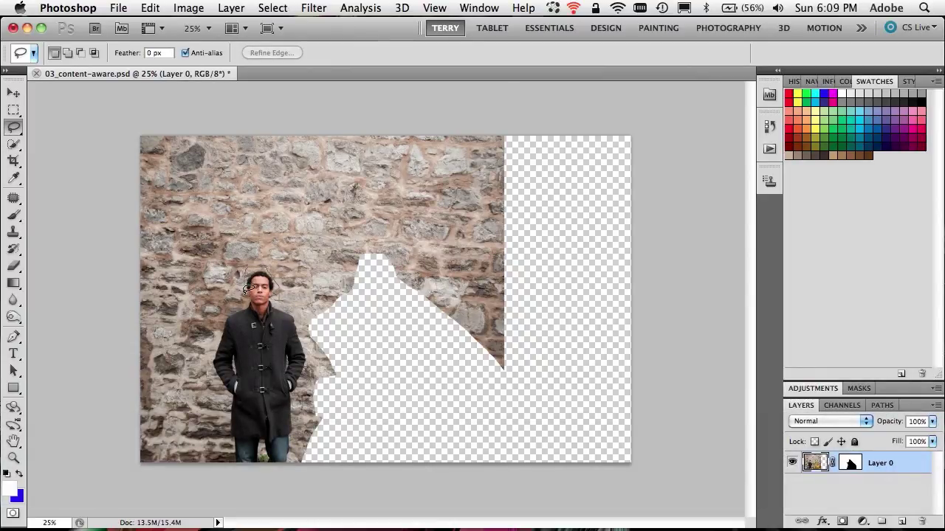
mouse_move(219, 309)
mouse_down()
mouse_move(238, 469)
mouse_move(285, 470)
mouse_move(300, 441)
mouse_move(311, 368)
mouse_move(337, 355)
mouse_move(307, 369)
mouse_move(308, 329)
mouse_move(274, 280)
mouse_up()
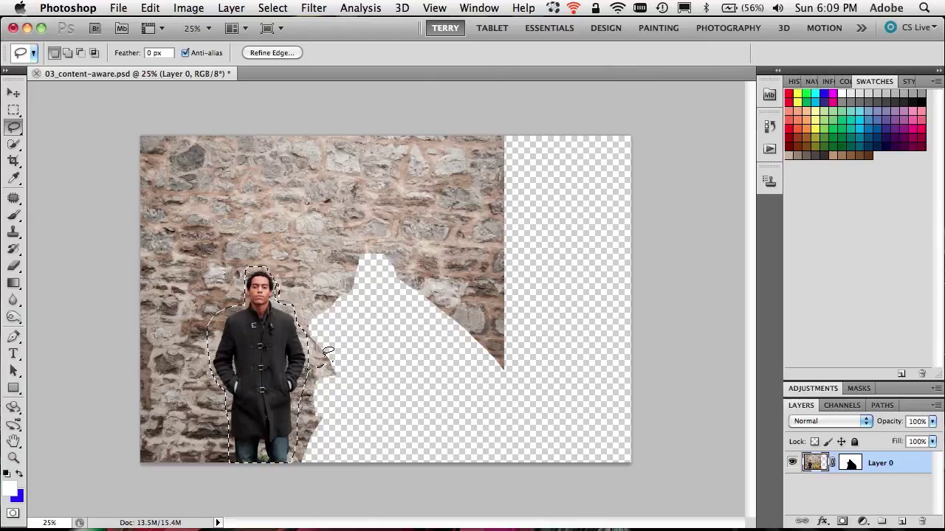
key(alt)
Content-Aware Fill the man's selection, deselect, and target the layer mask
key(shift+BackSpace)
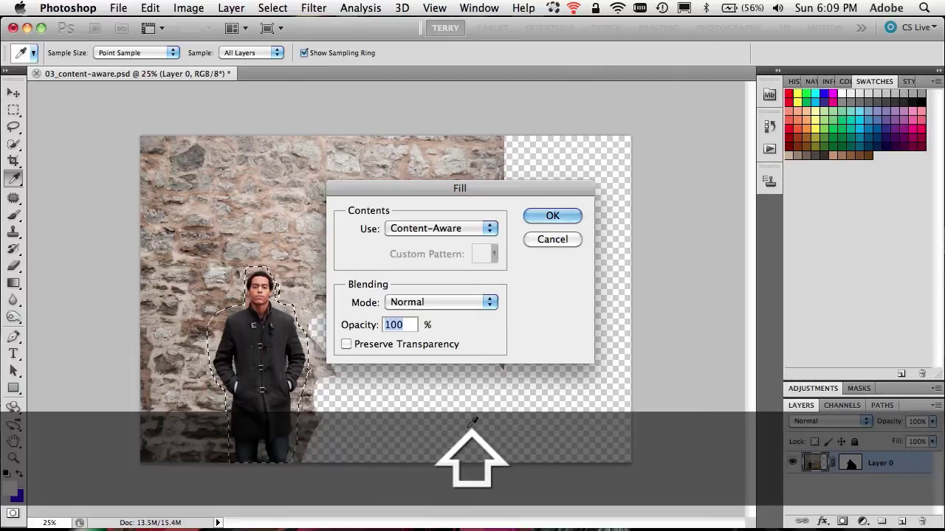
key(Return)
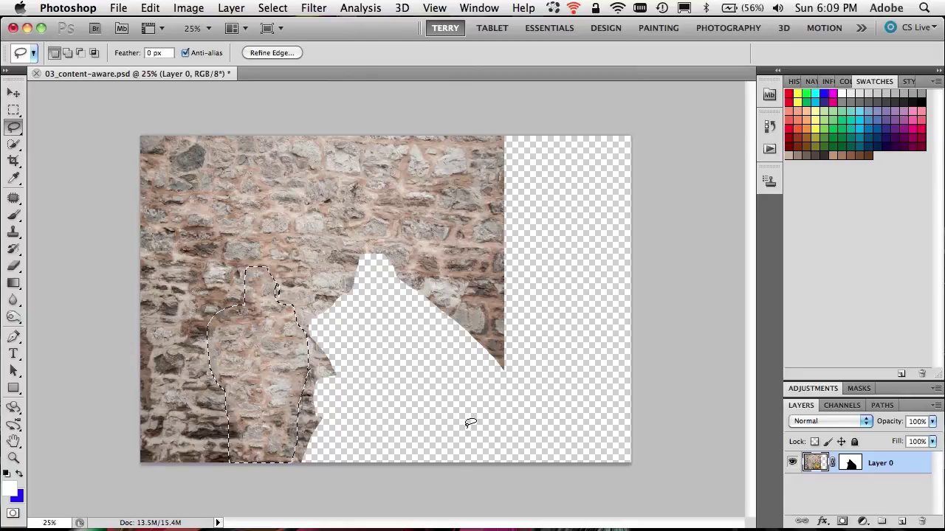
key(super+d)
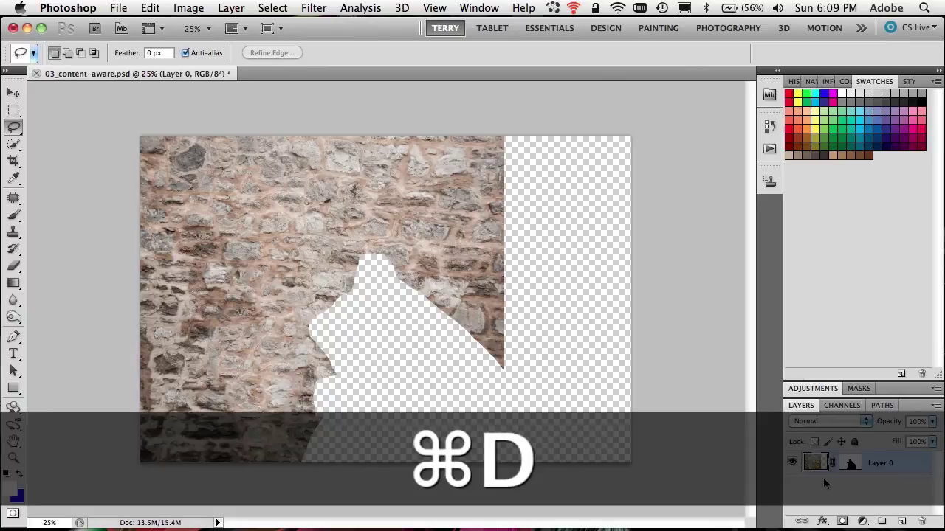
click(850, 463)
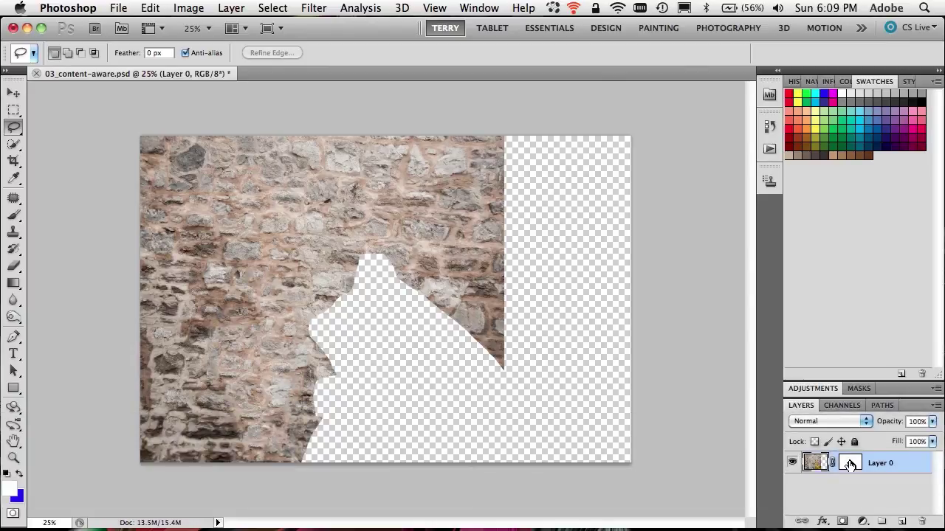
Delete the layer mask so the yellow vines show again beside the cleaned wall
right_click(850, 463)
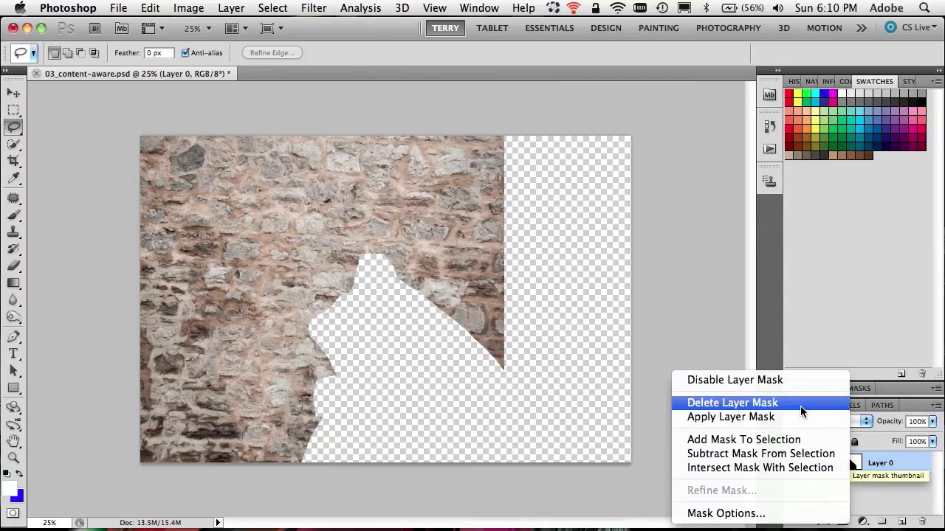
click(801, 406)
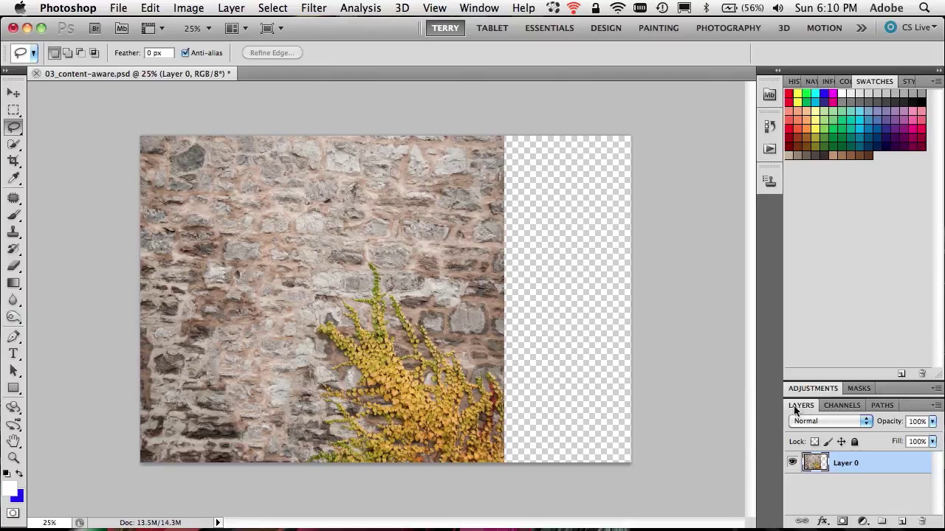
Crop the canvas to the wall-and-vines area, trimming the empty transparent strip
key(c)
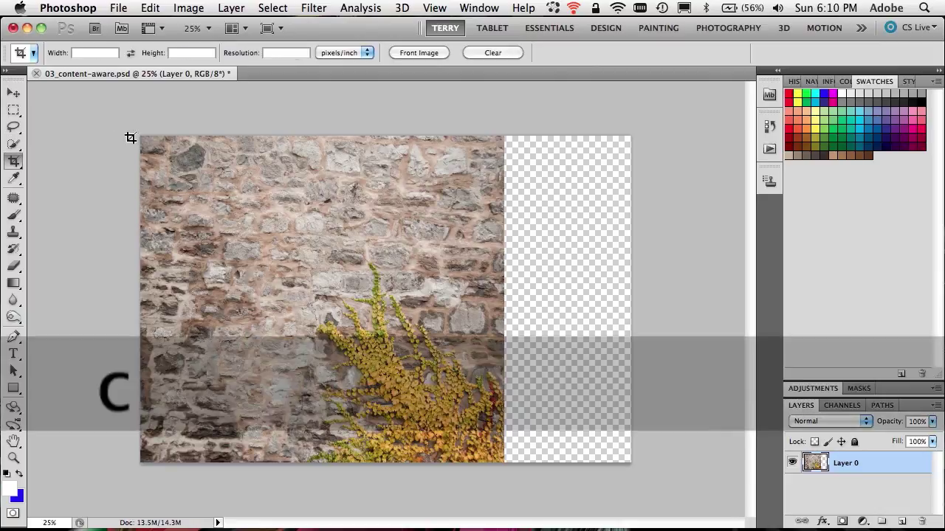
drag(137, 134, 504, 483)
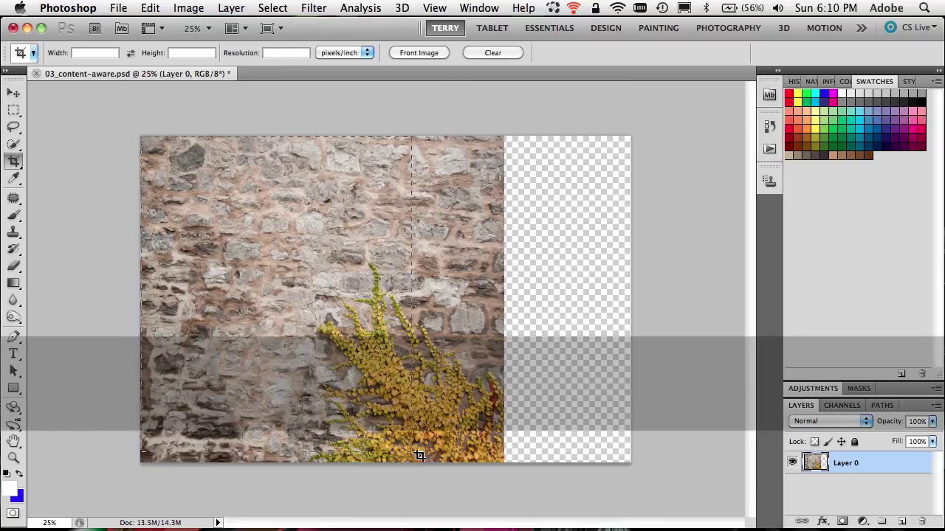
key(Return)
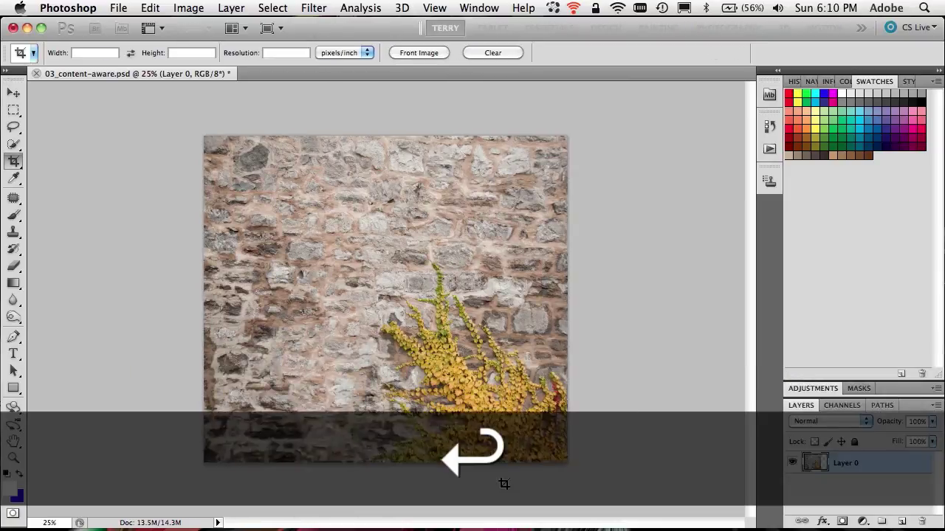